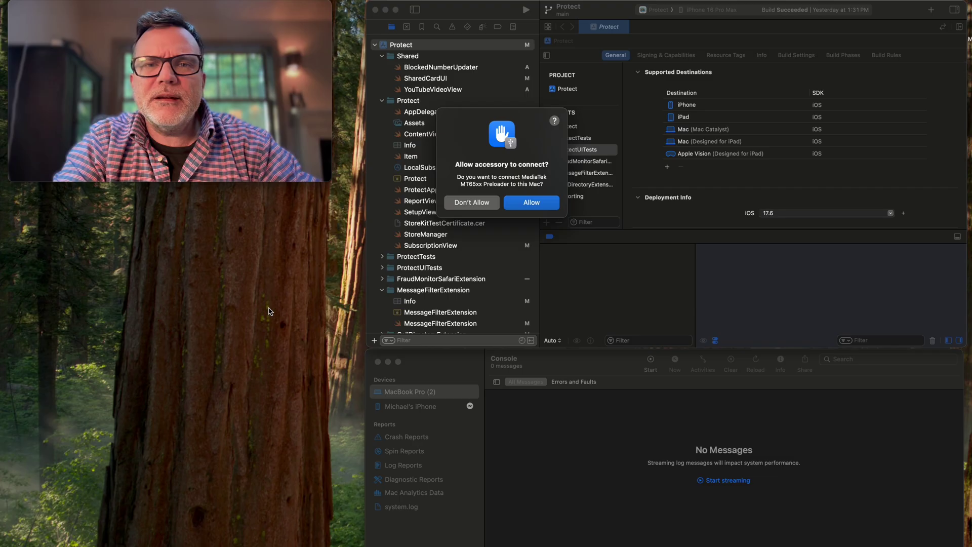
- Allow the MediaTek MT65xx Preloader, Android and MediaTek L015B accessories to connect to the Mac
key(Escape)
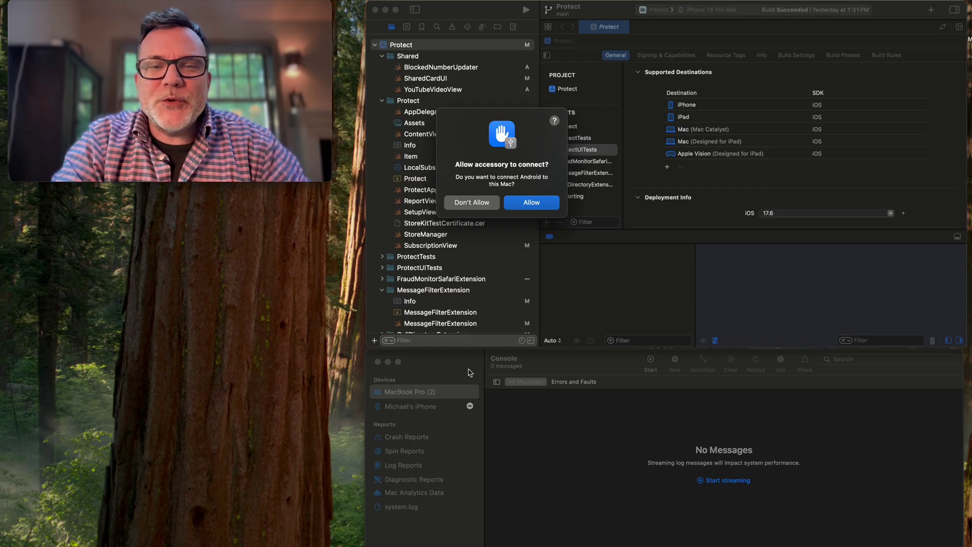
click(529, 207)
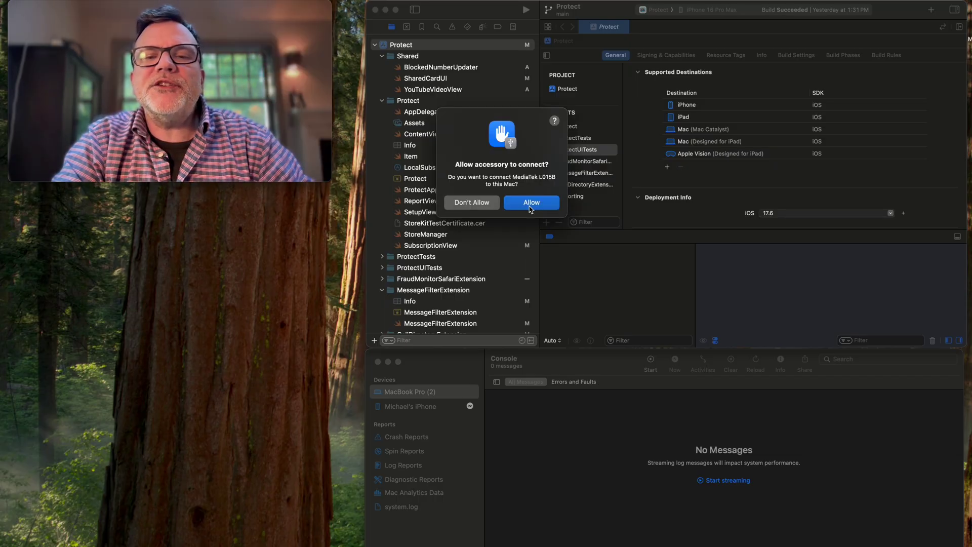
click(530, 208)
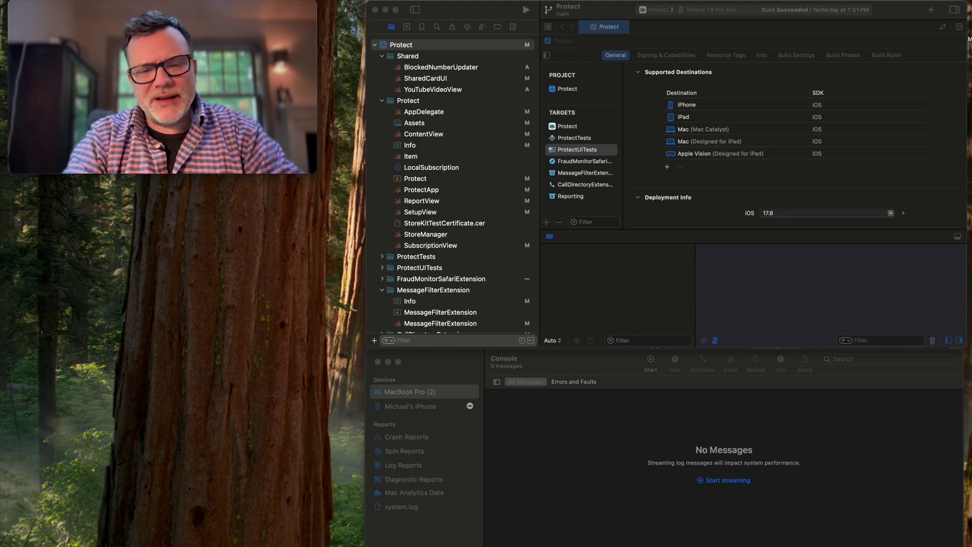
- Switch to Chrome's screen-mirroring search results
key(super+Tab)
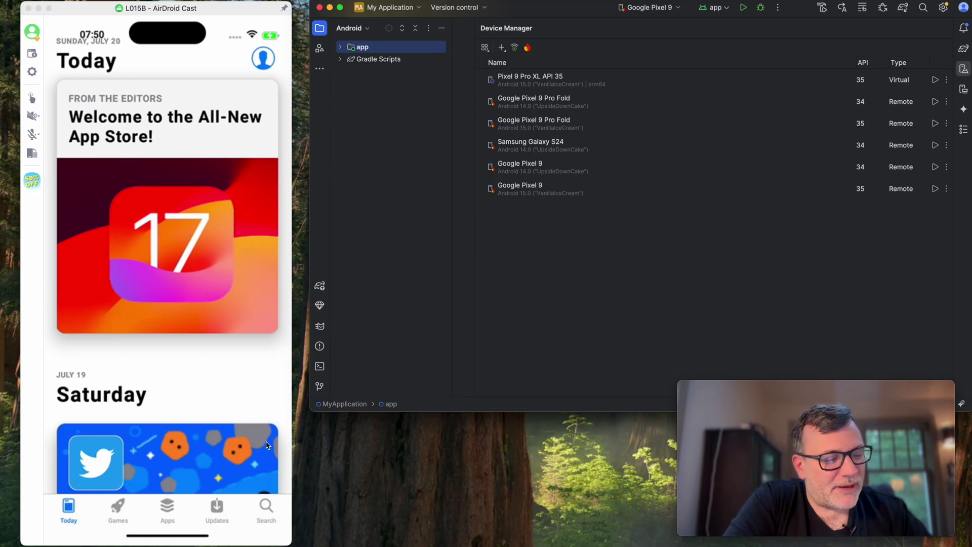
- Scroll down the mirrored App Store Today page to the Saturday, July 19 section
scroll(267, 445, down, 3)
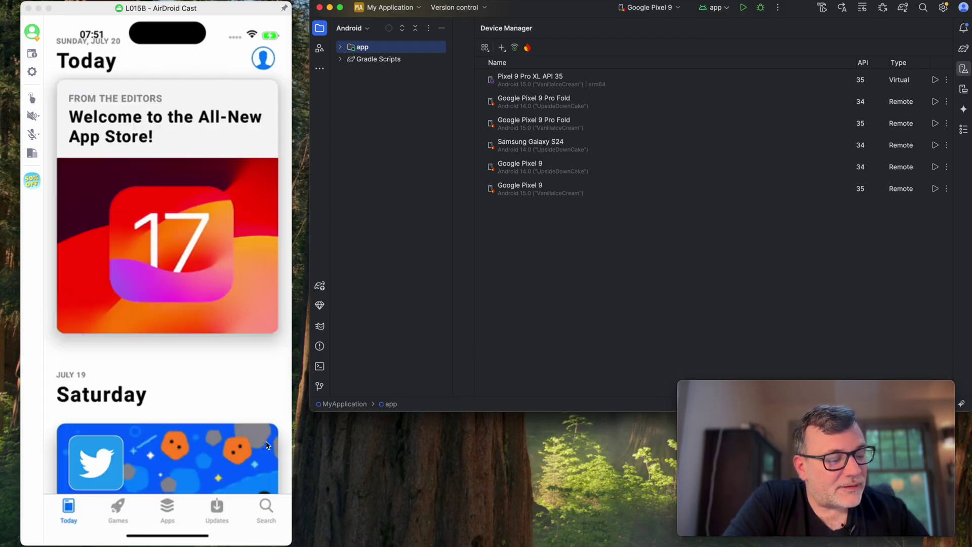
- Switch the mirrored App Store to Games and submit the account sign-in
click(202, 11)
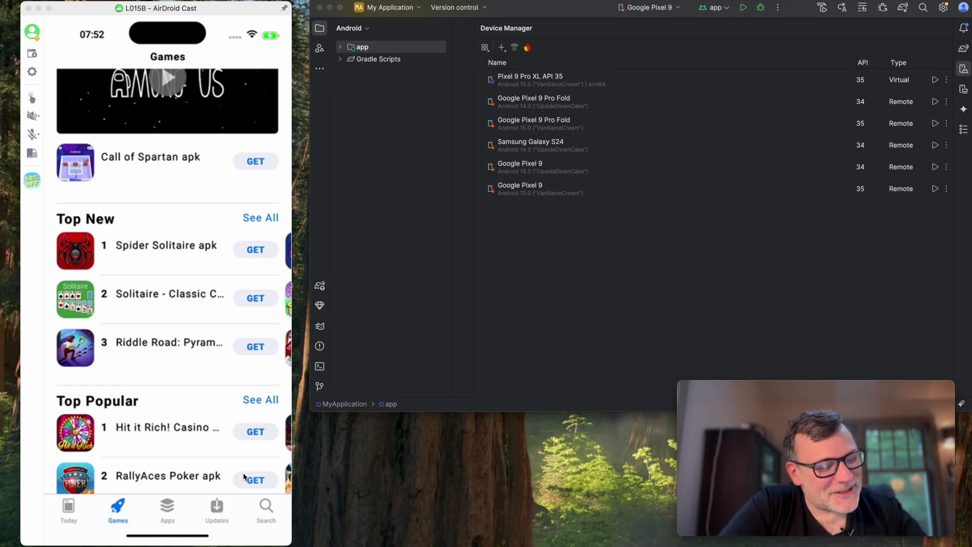
scroll(244, 477, up, 3)
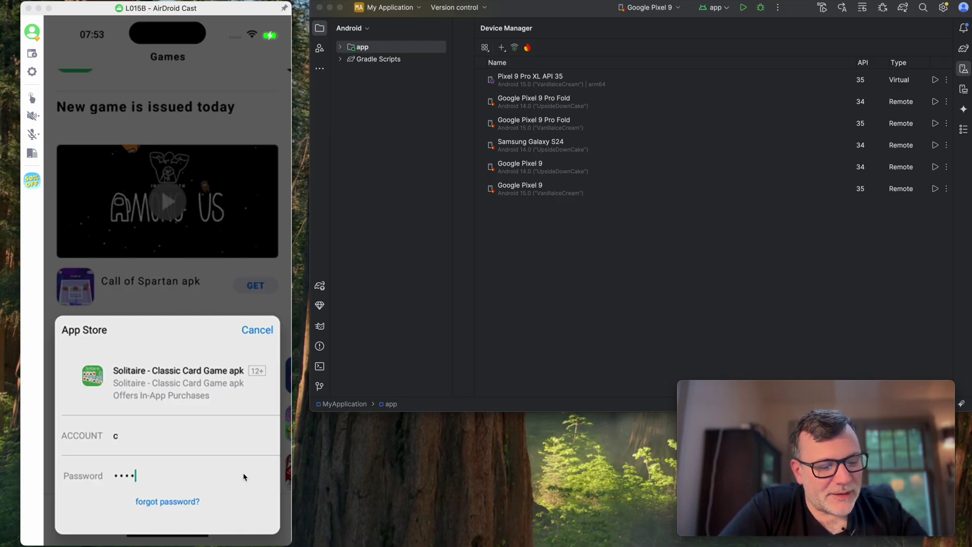
key(Return)
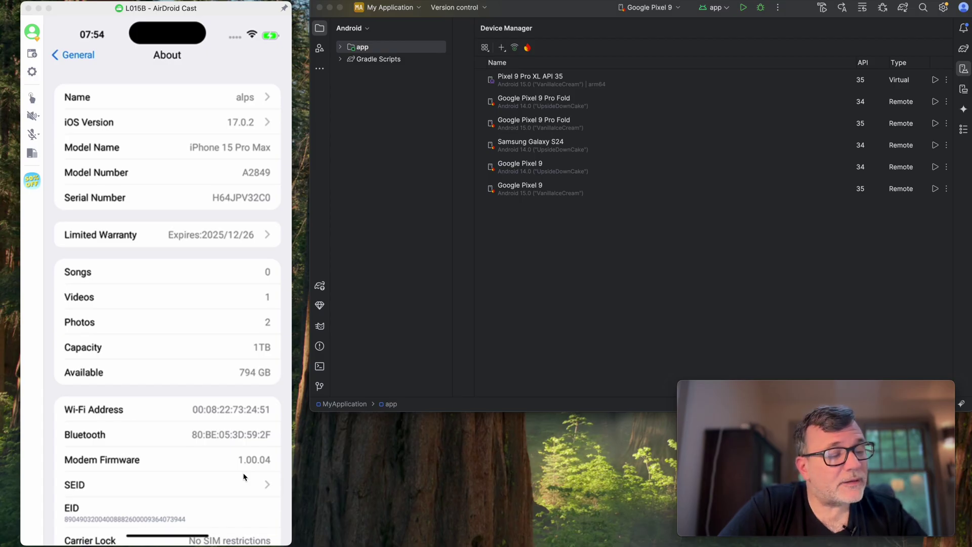
- Scroll down and back up through the mirrored phone's About page
scroll(244, 476, down, 10)
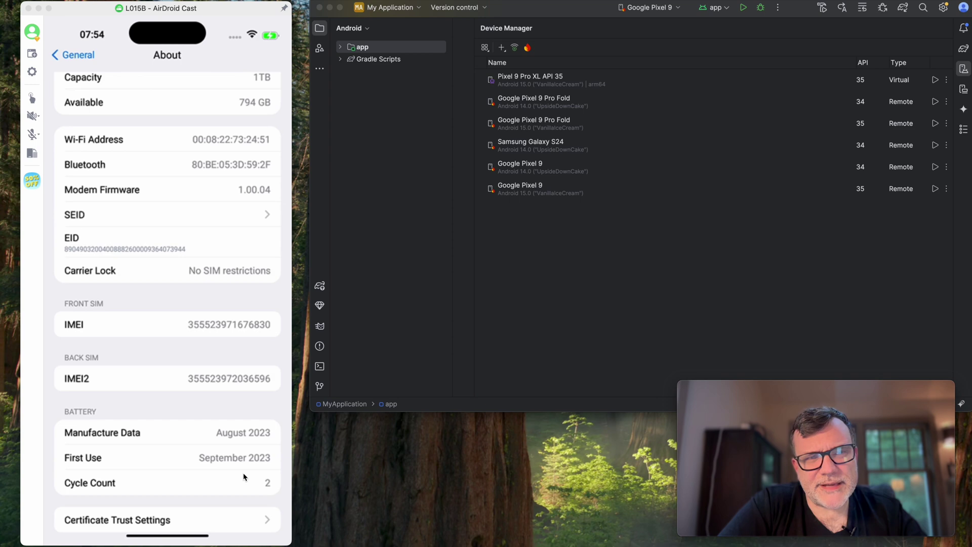
scroll(244, 476, up, 10)
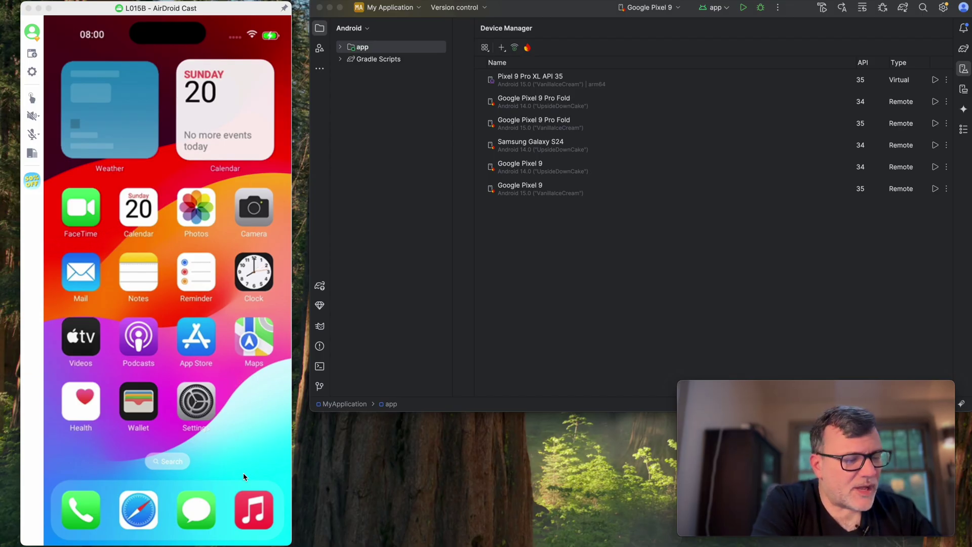
- Launch Google Maps from the mirrored phone's home screen
click(253, 336)
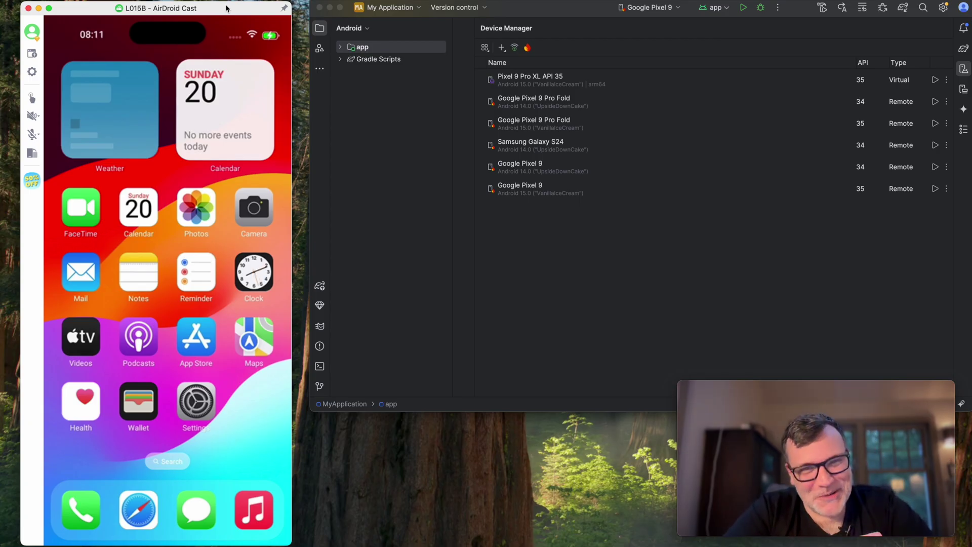
- Bring the Android Studio window to the front
click(532, 82)
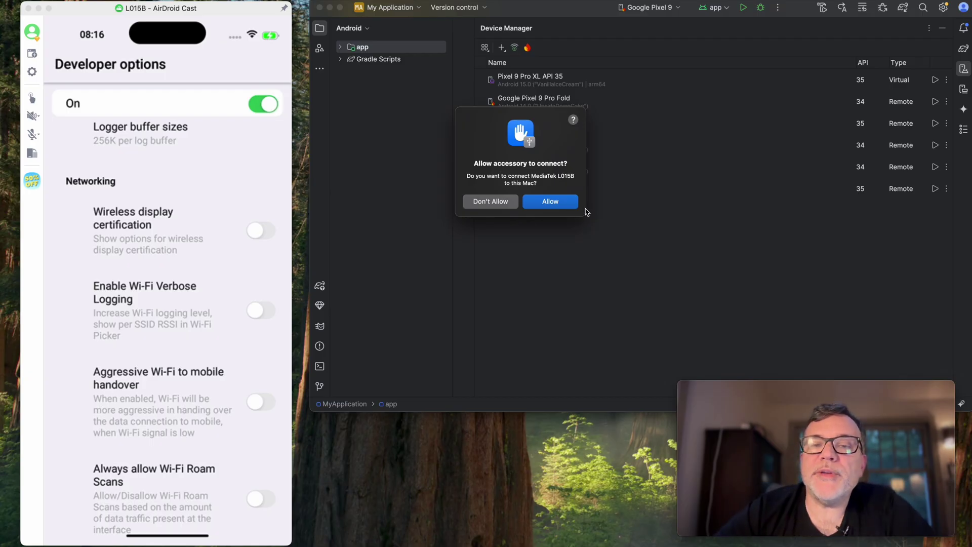
- Allow the phone accessory to connect and open the alps L015B device's ⋮ menu
click(561, 205)
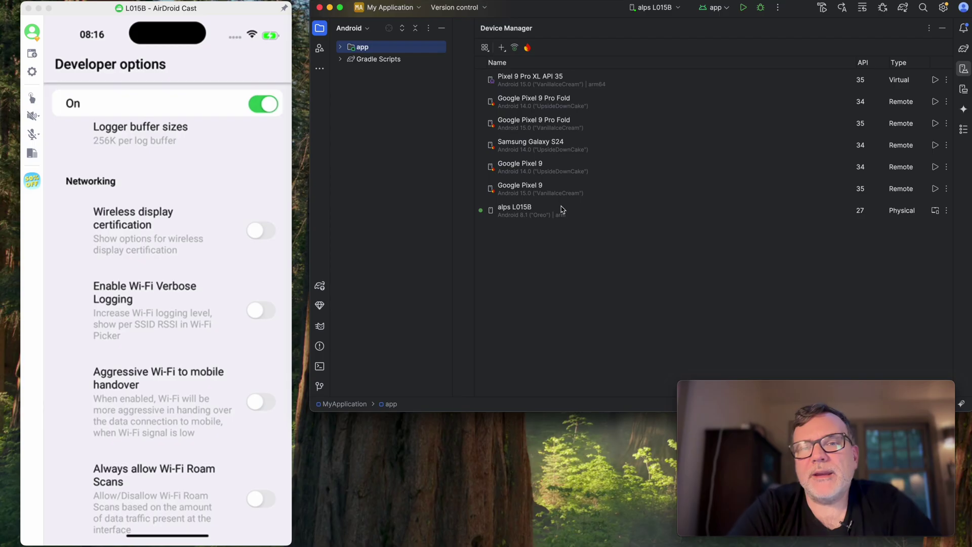
click(527, 221)
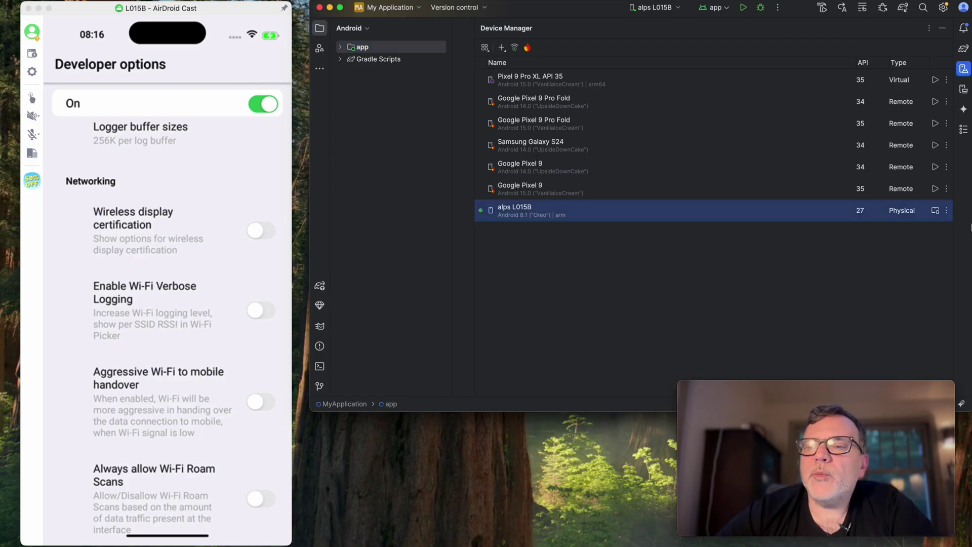
- Open the alps L015B in Device Explorer and maximize the window to show its files
click(947, 212)
click(958, 242)
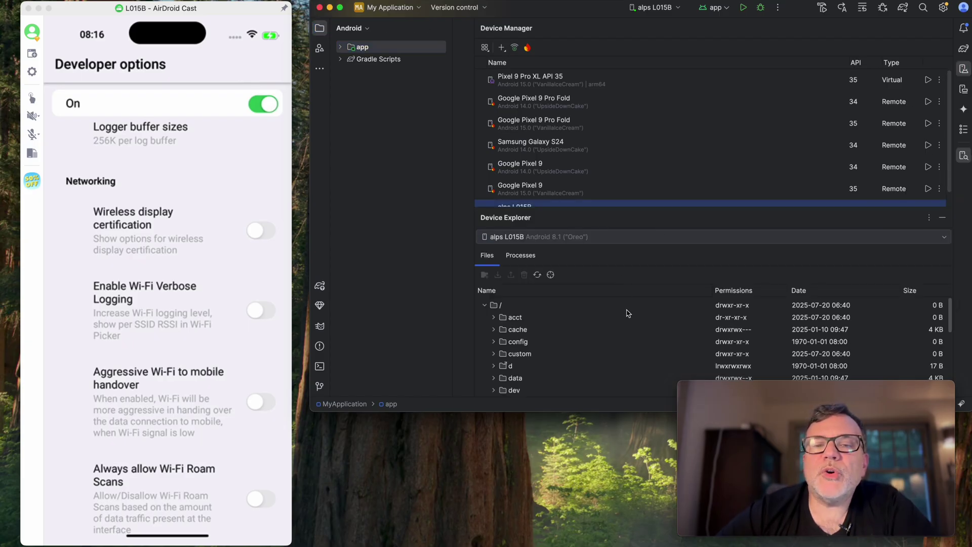
scroll(627, 313, up, 3)
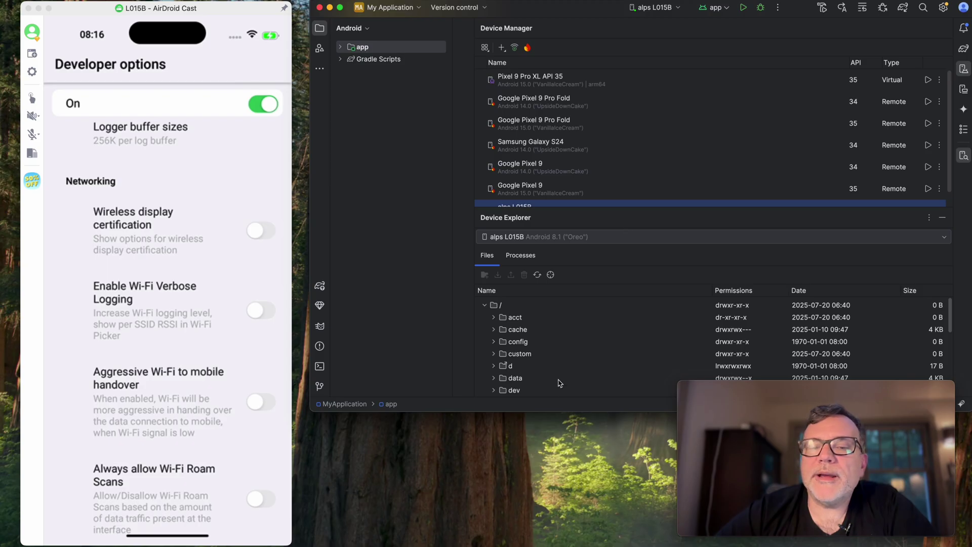
double_click(567, 411)
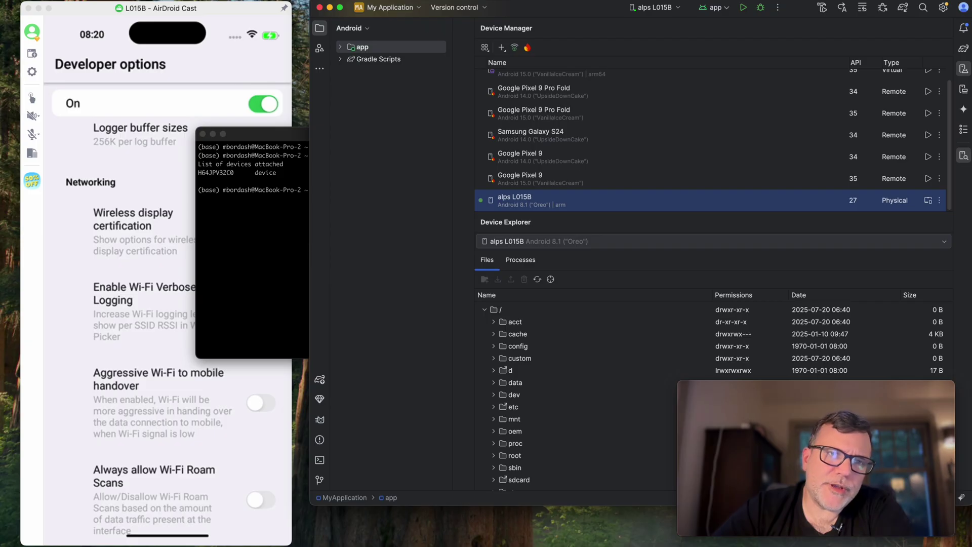
- Open Logcat via View > Tool Windows, enlarge its panel and move the window left
click(162, 0)
mouse_move(134, 0)
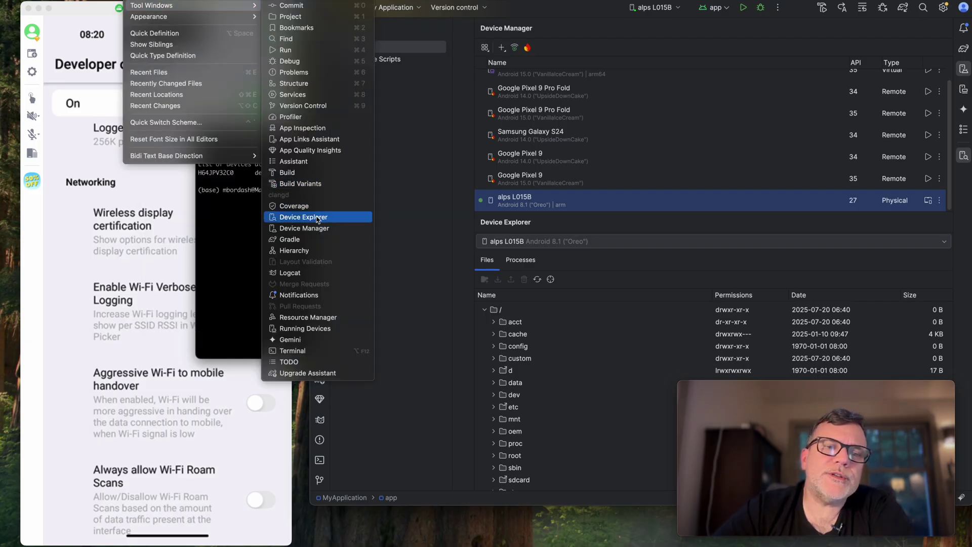
click(313, 273)
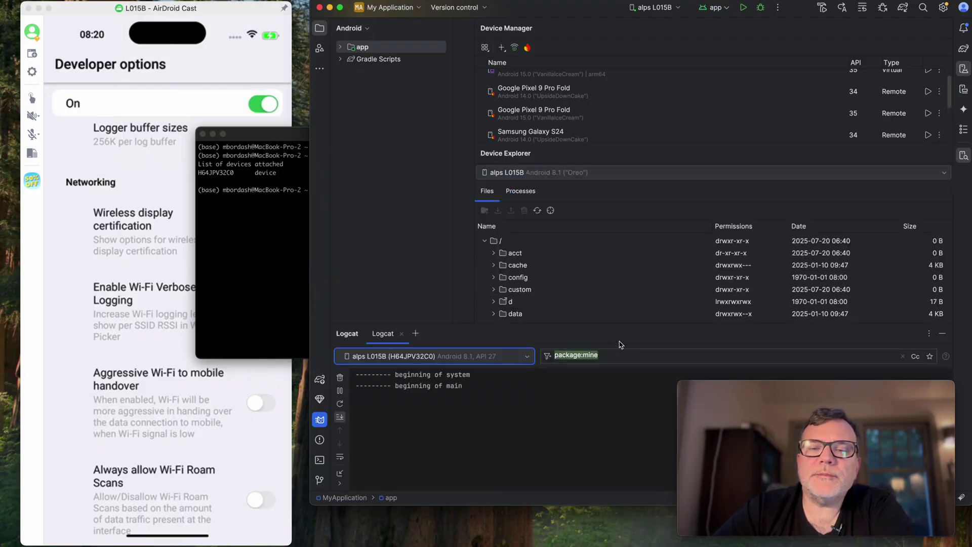
drag(618, 325, 608, 136)
drag(568, 8, 401, 9)
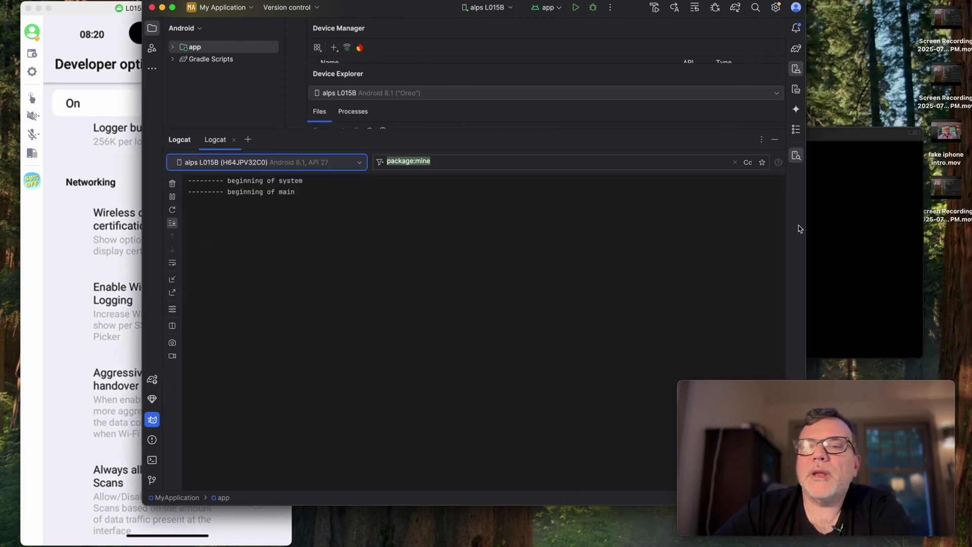
- Clear the 'package:mine' filter from the Logcat filter field
click(735, 163)
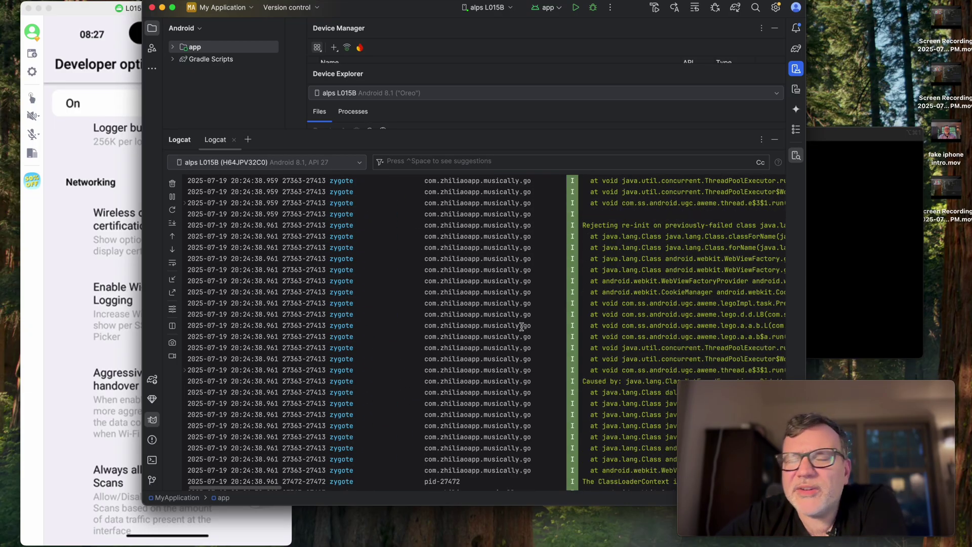
- Pause Logcat, select systemui and surfaceflinger lines, and highlight the 20:27:49.035 aircast row
click(401, 365)
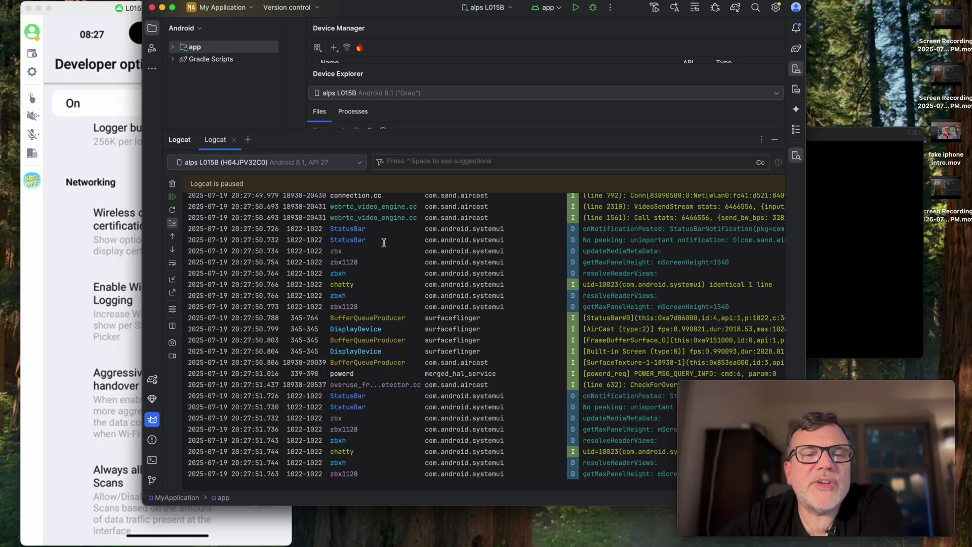
drag(408, 317, 404, 270)
click(438, 318)
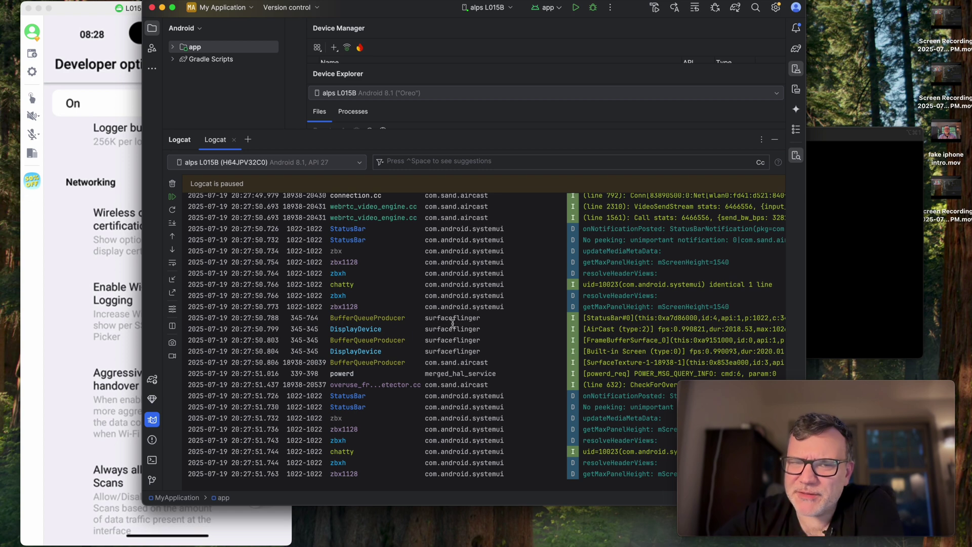
scroll(452, 323, up, 8)
drag(508, 310, 261, 309)
click(457, 309)
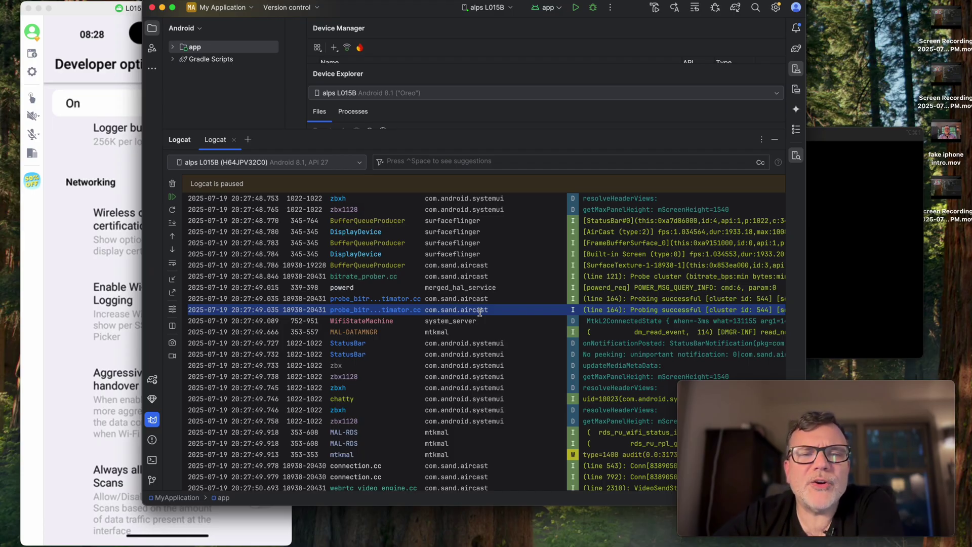
- Scroll back to show mtkmal's rds_ru_wifi_status_ind, 1746 message and the adbd ADB_SERVICES entry
scroll(479, 312, up, 10)
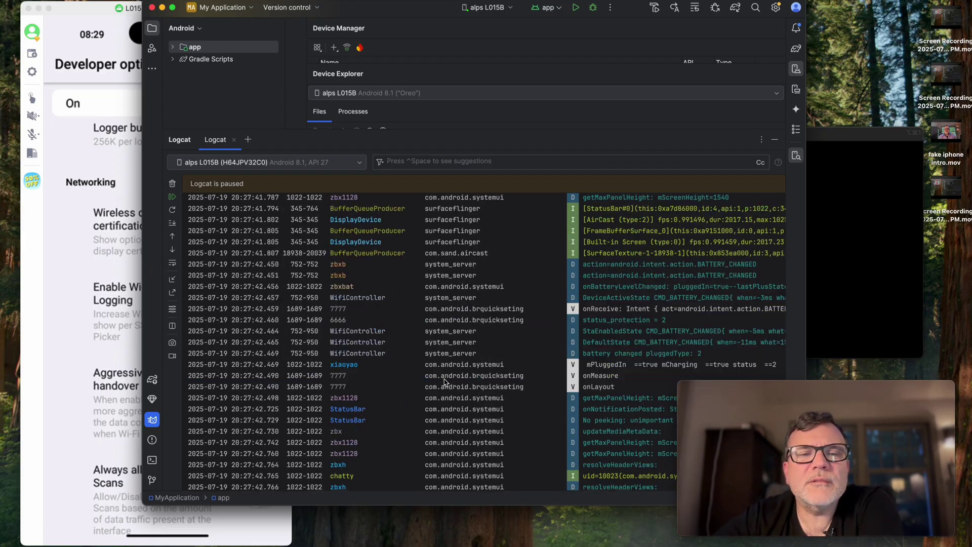
scroll(445, 381, up, 10)
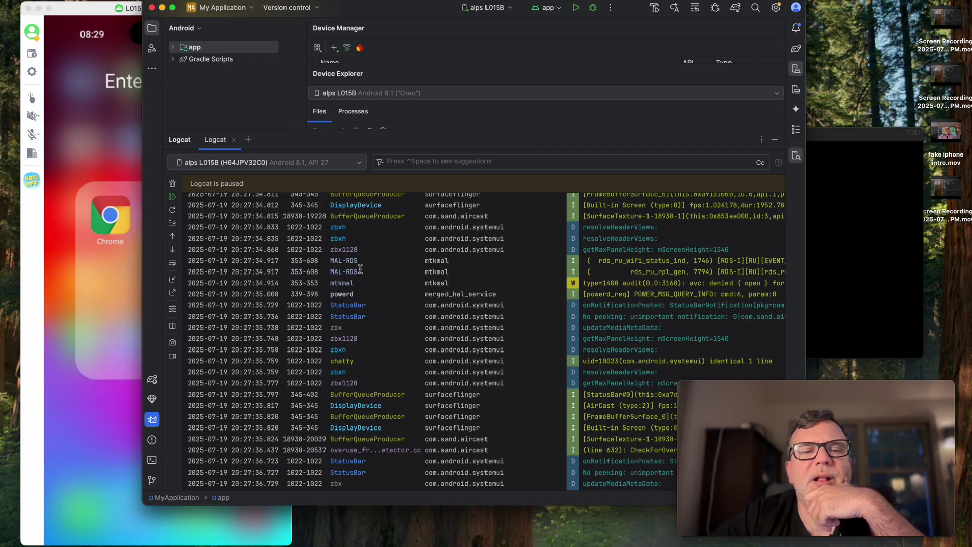
click(445, 272)
drag(598, 260, 709, 259)
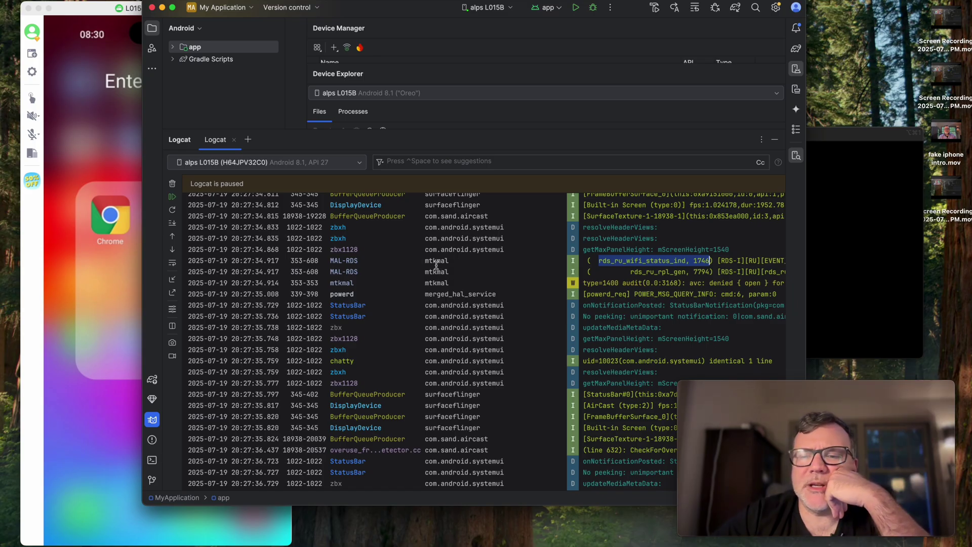
scroll(436, 264, up, 5)
click(433, 294)
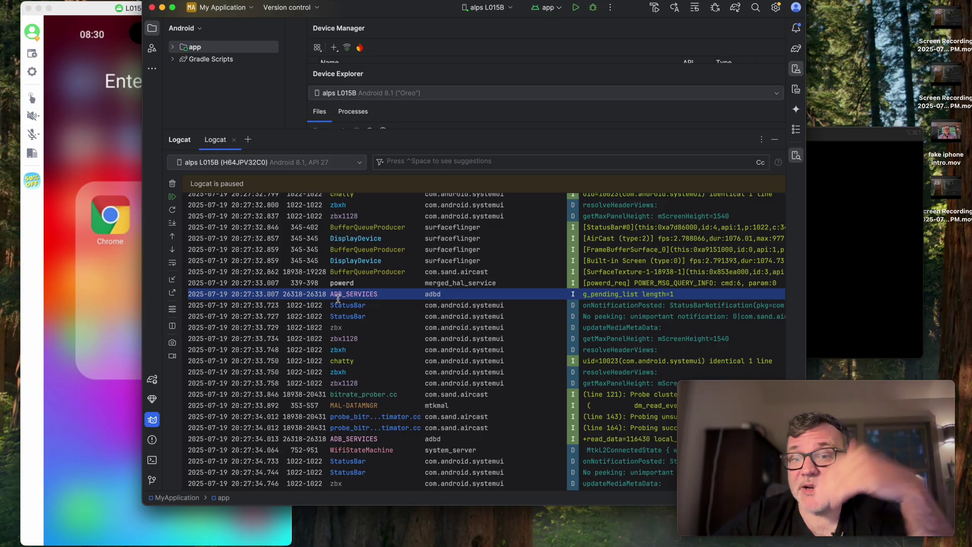
- Highlight the 20:27:31.957 chatty entry, then the 20:27:19 zygote 'Rejecting re-init' row for YouTube
scroll(338, 299, up, 8)
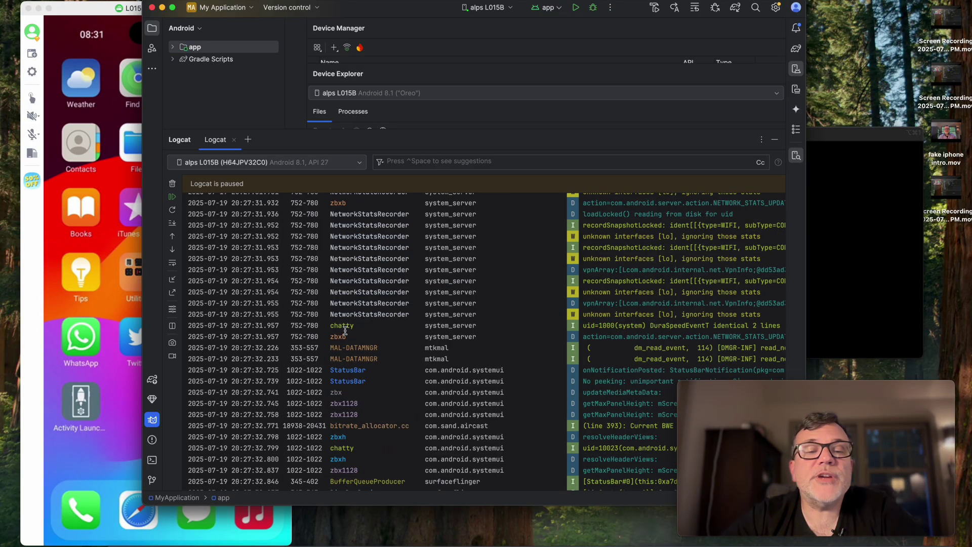
double_click(341, 326)
click(342, 327)
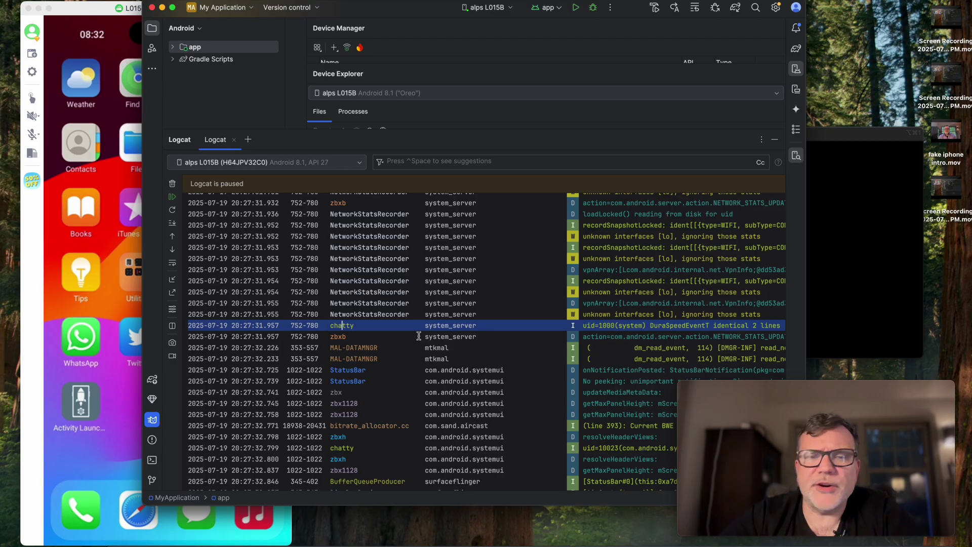
scroll(418, 335, up, 15)
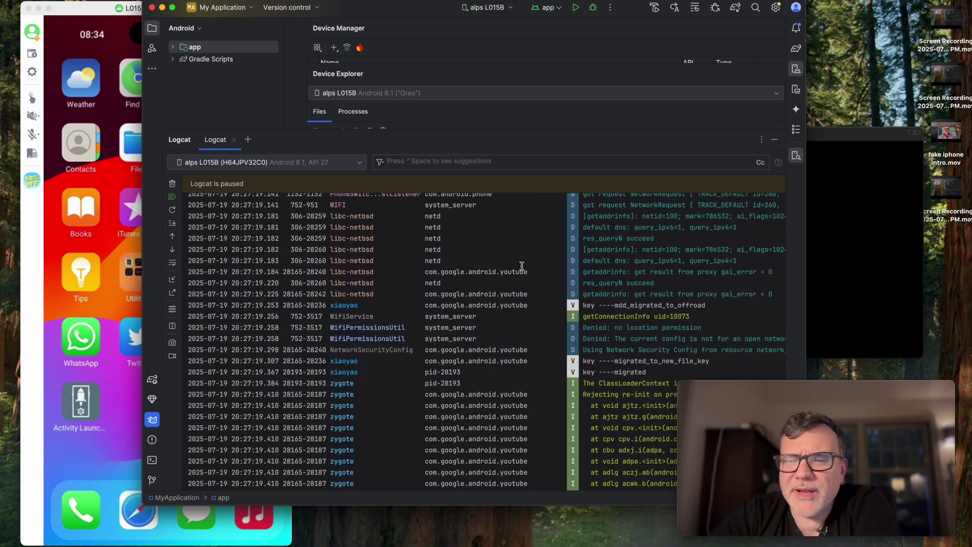
scroll(521, 265, down, 5)
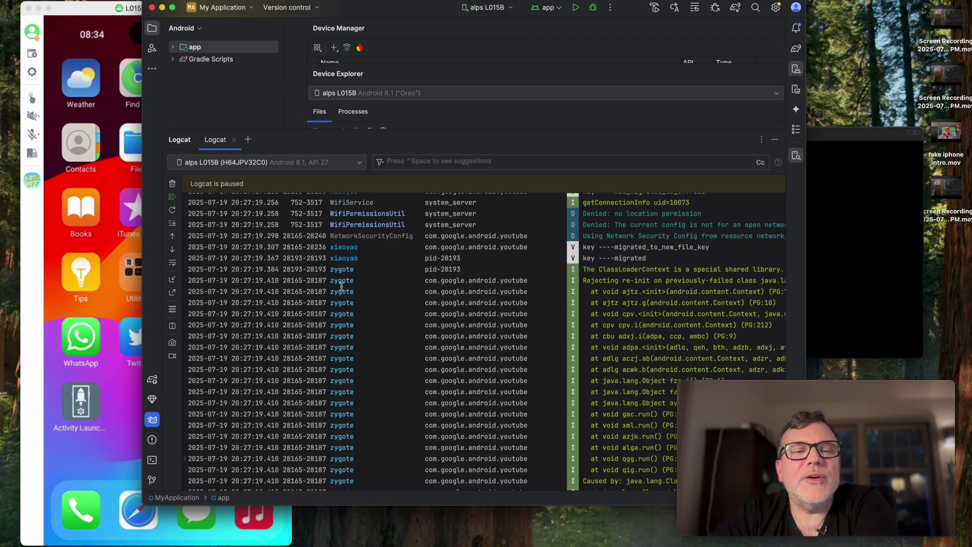
click(339, 282)
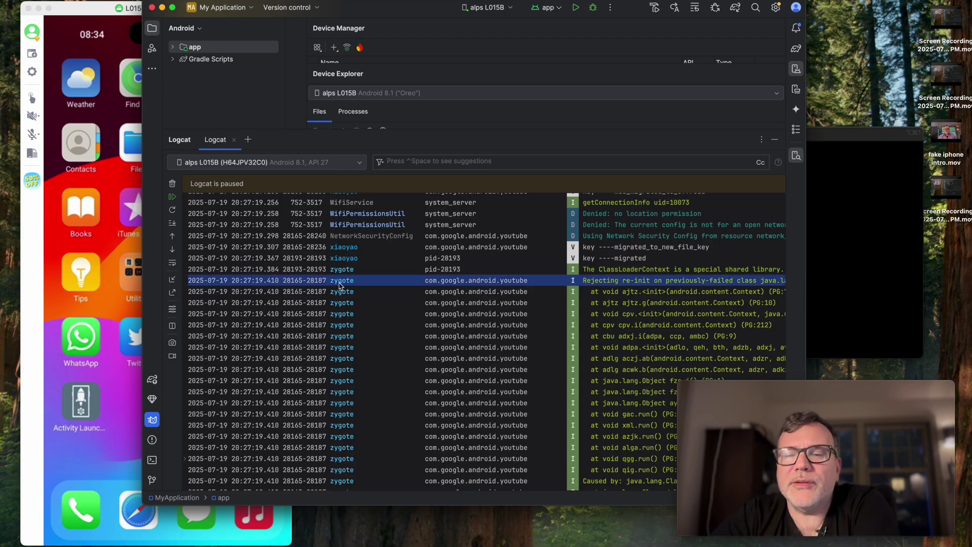